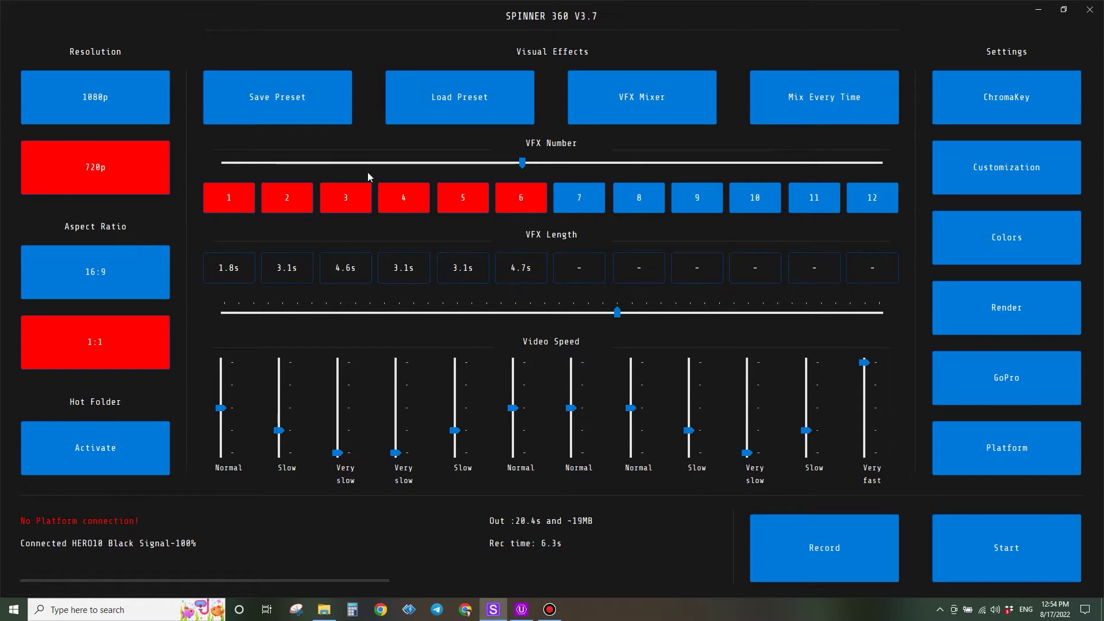
Step: Try 12 effects, return to 6, and shorten VFX Length until output reads 14.2s
drag(535, 163, 896, 163)
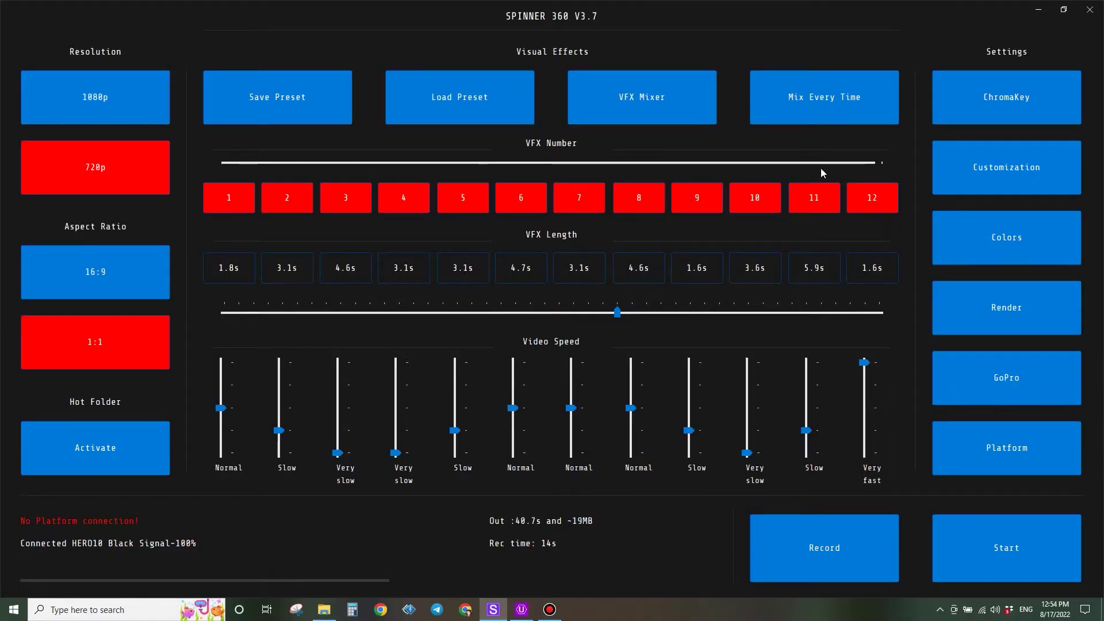
drag(589, 164, 515, 166)
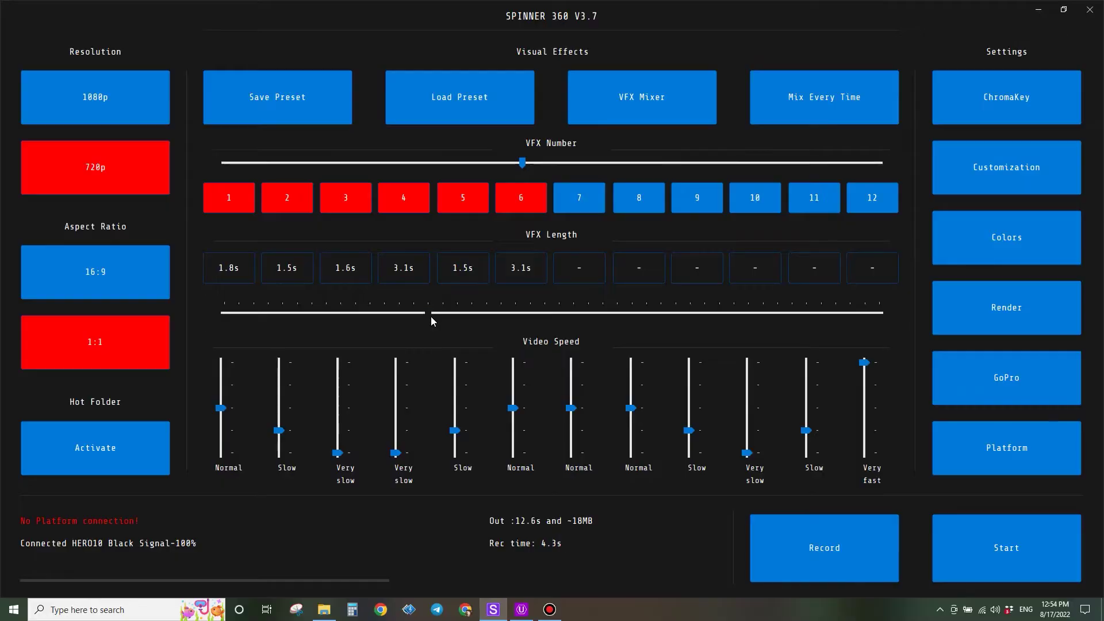
drag(432, 317, 532, 313)
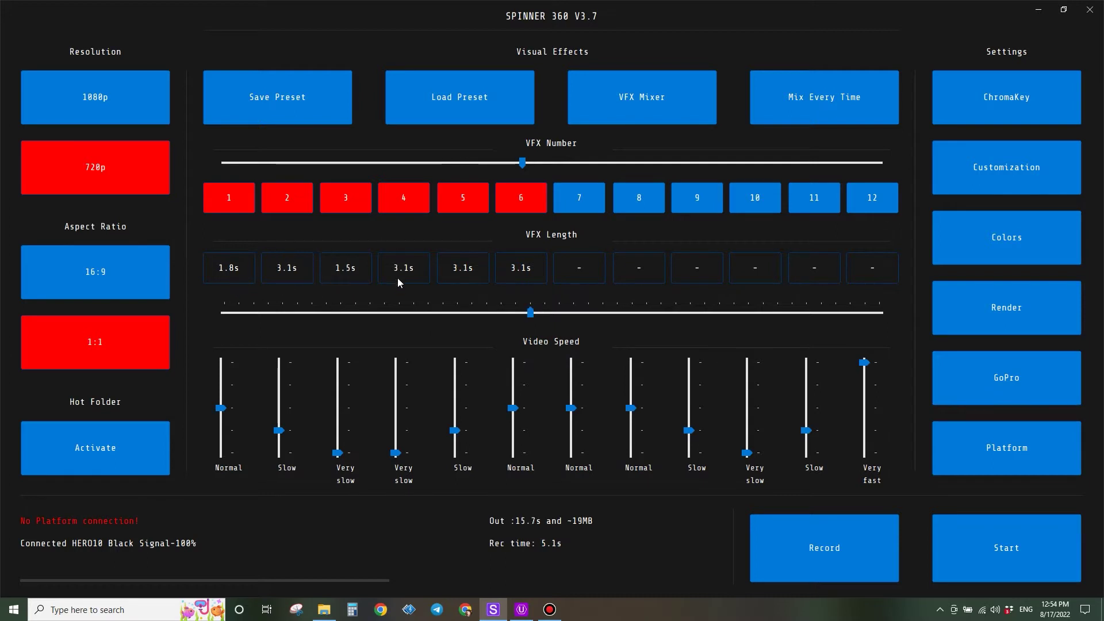
drag(532, 314, 673, 320)
drag(556, 317, 407, 329)
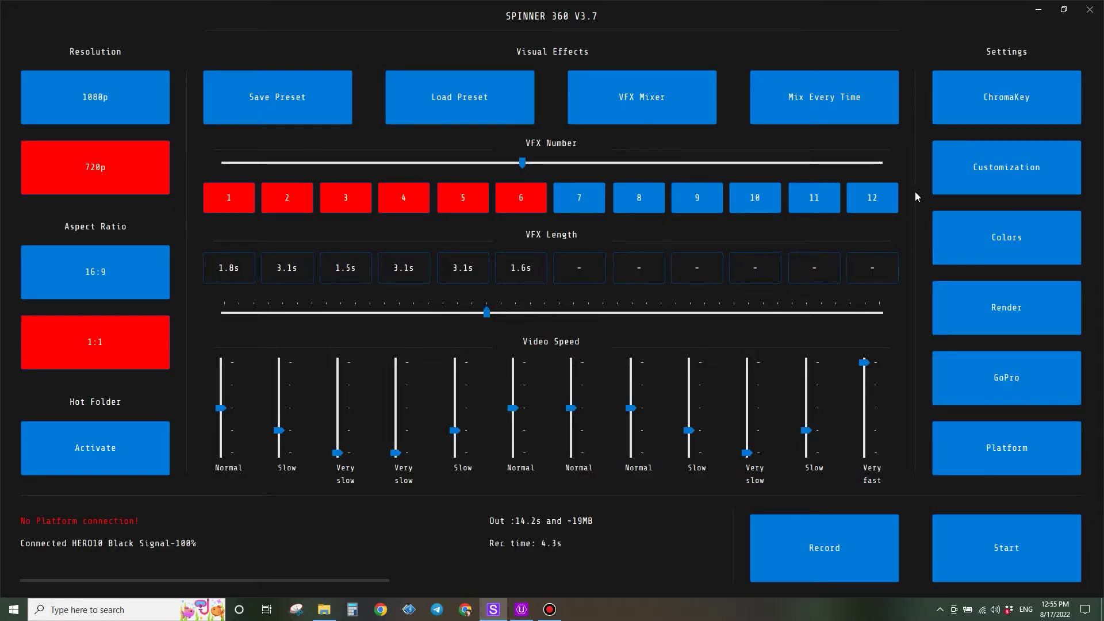
click(981, 174)
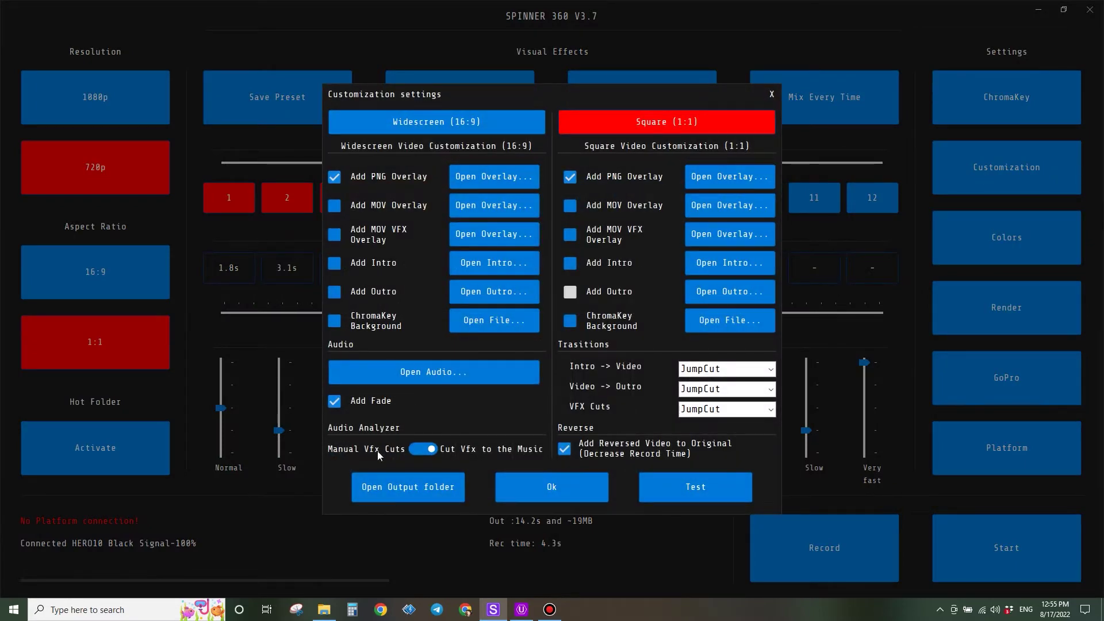
click(424, 451)
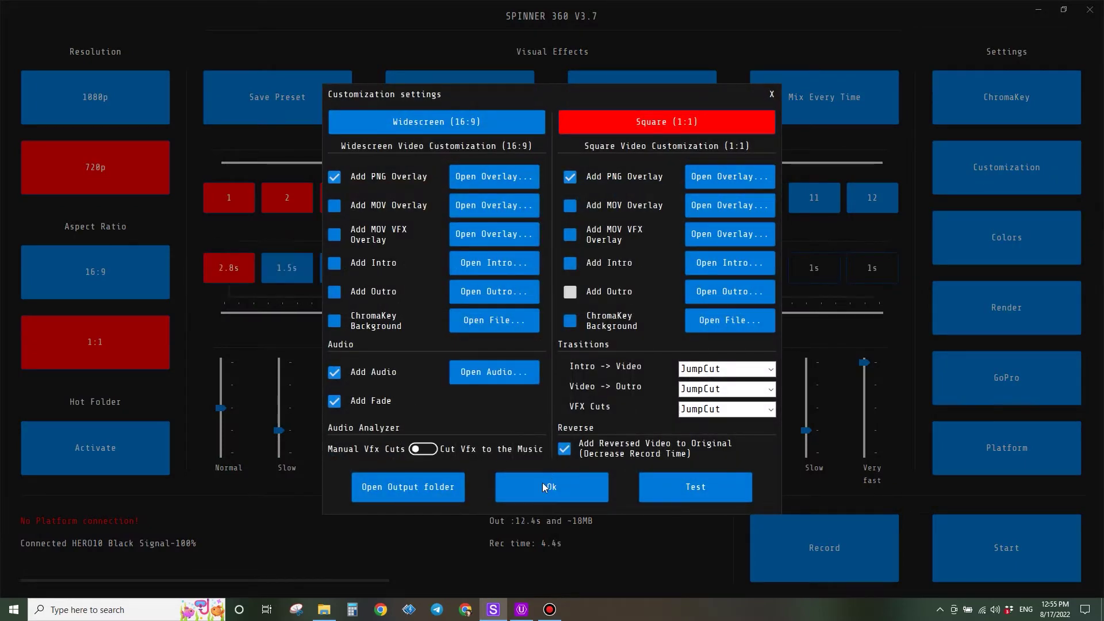
click(534, 499)
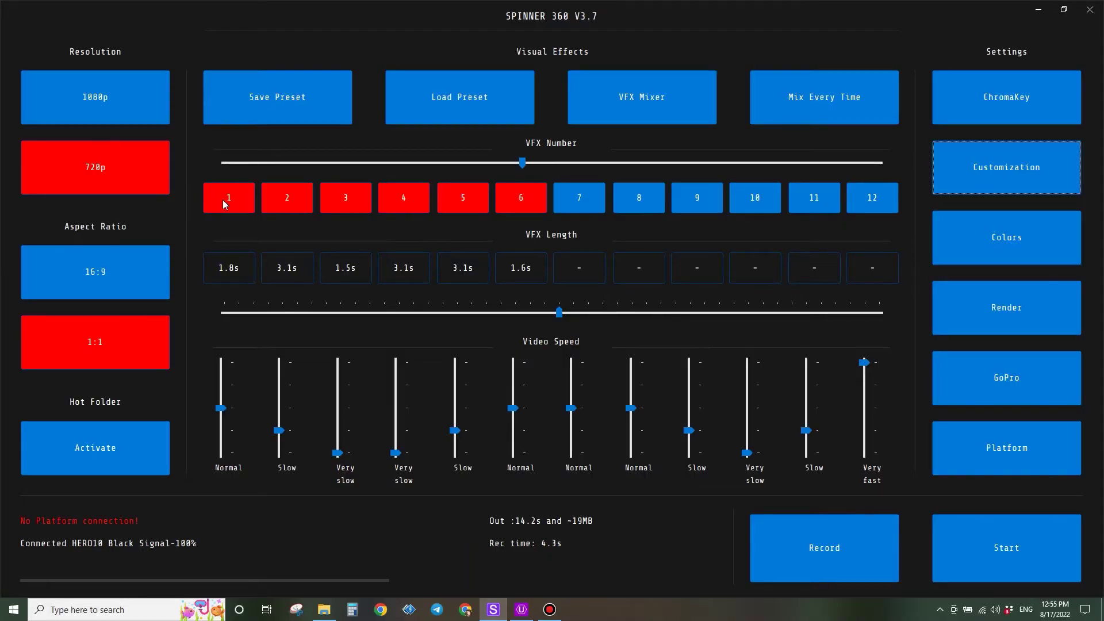
Step: Change effect 1's Multiple Effect from 4 Screens to Tunnel
click(225, 201)
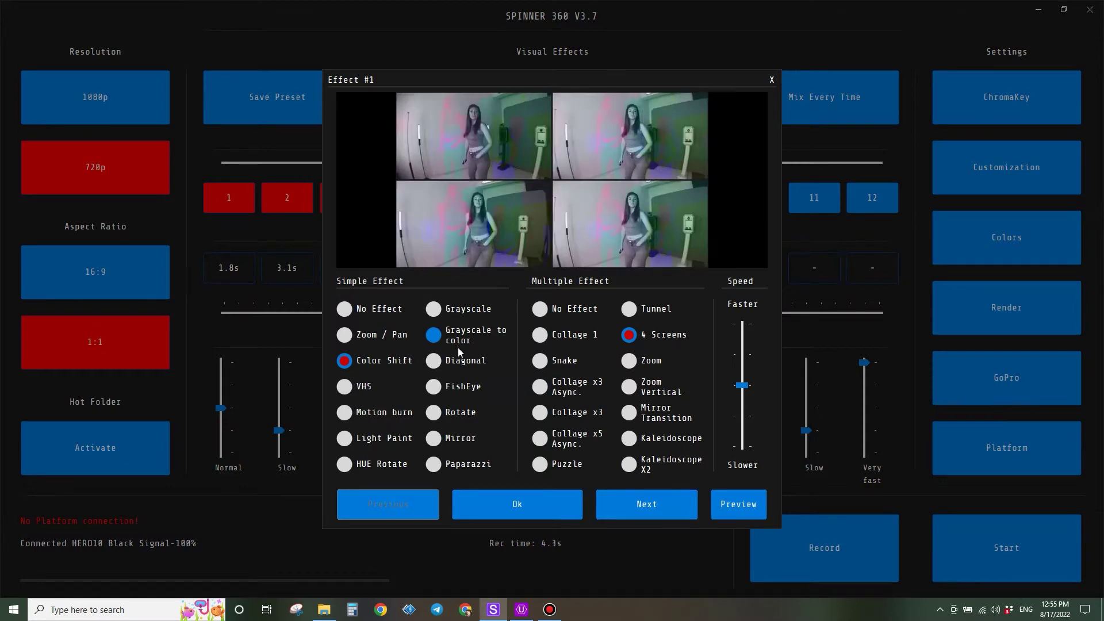
click(633, 312)
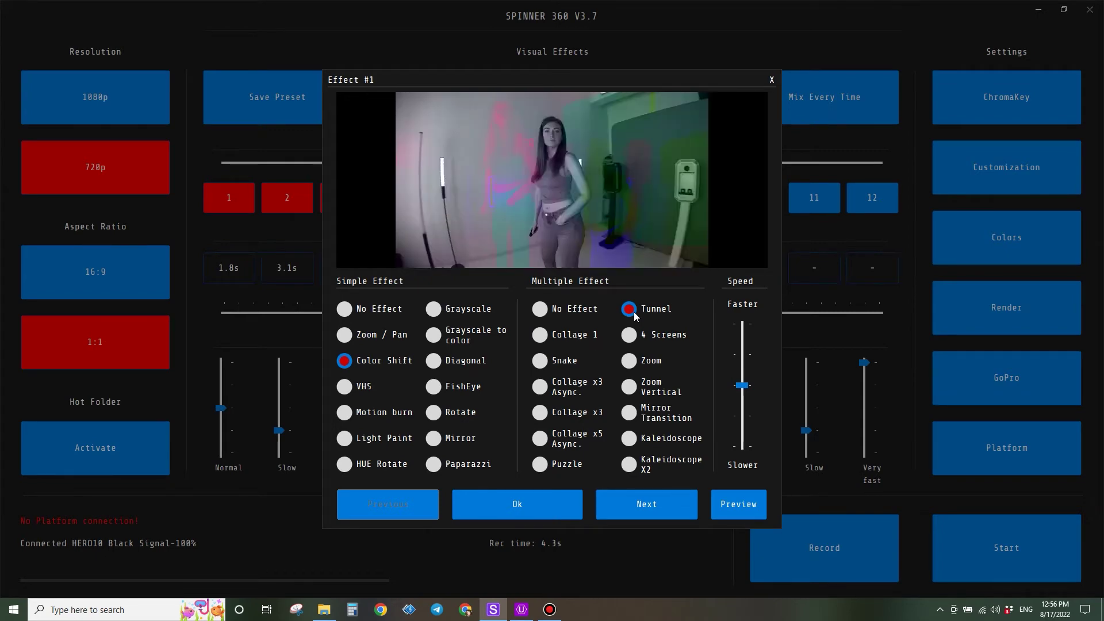
click(636, 506)
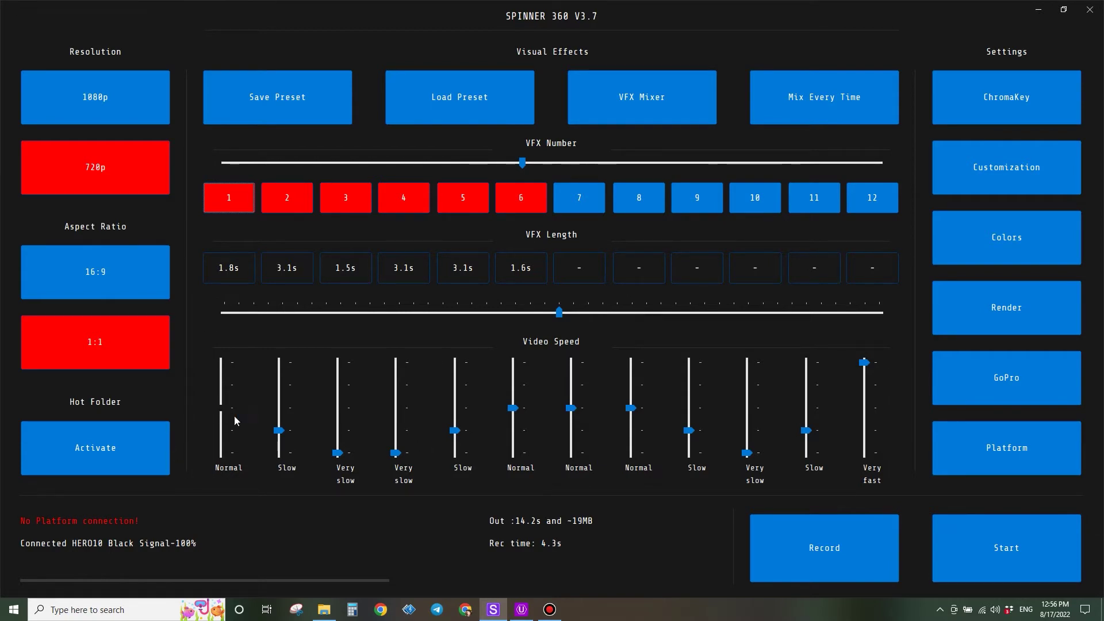
click(228, 198)
Step: In Customization, try Widescreen (16:9) output, then return to Square (1:1)
click(1040, 170)
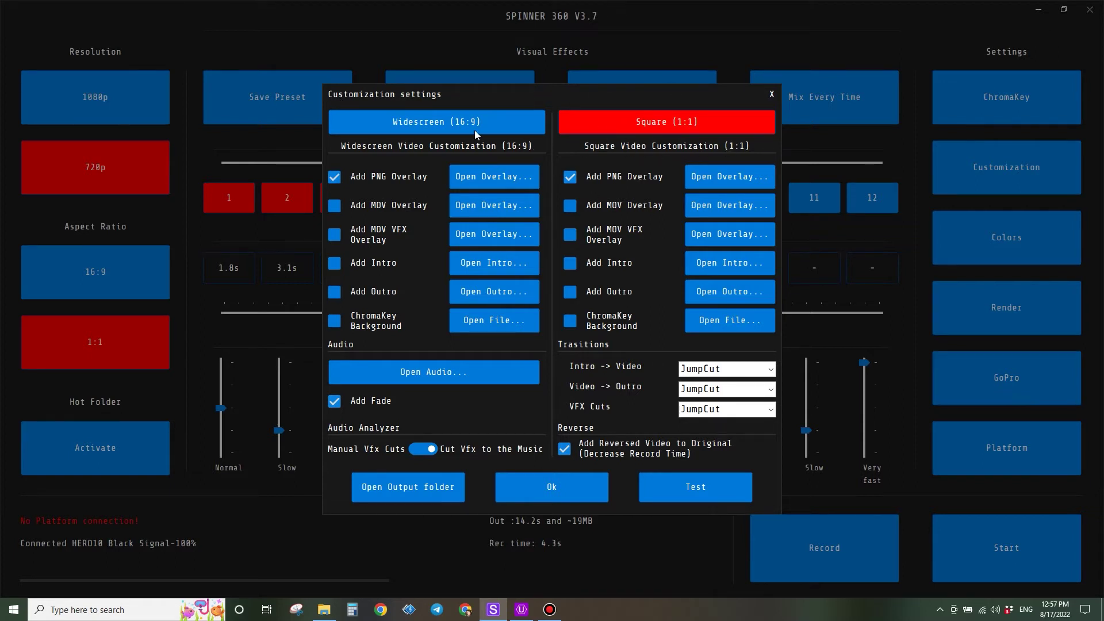
click(414, 123)
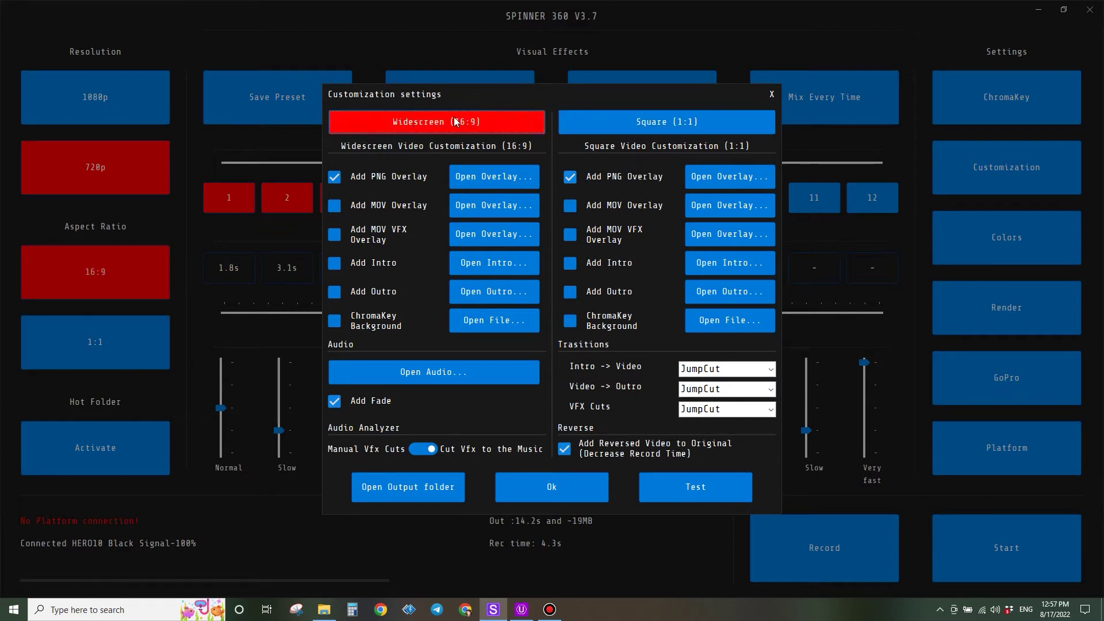
click(625, 123)
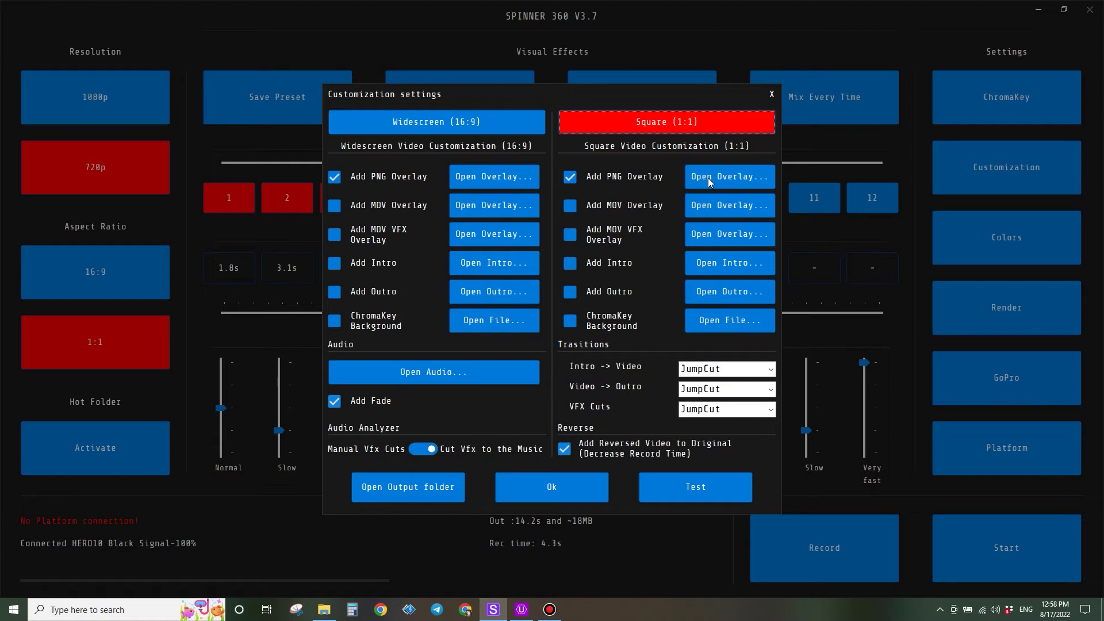
Step: Load logo.png from the Desktop as the Square PNG overlay and confirm
click(750, 176)
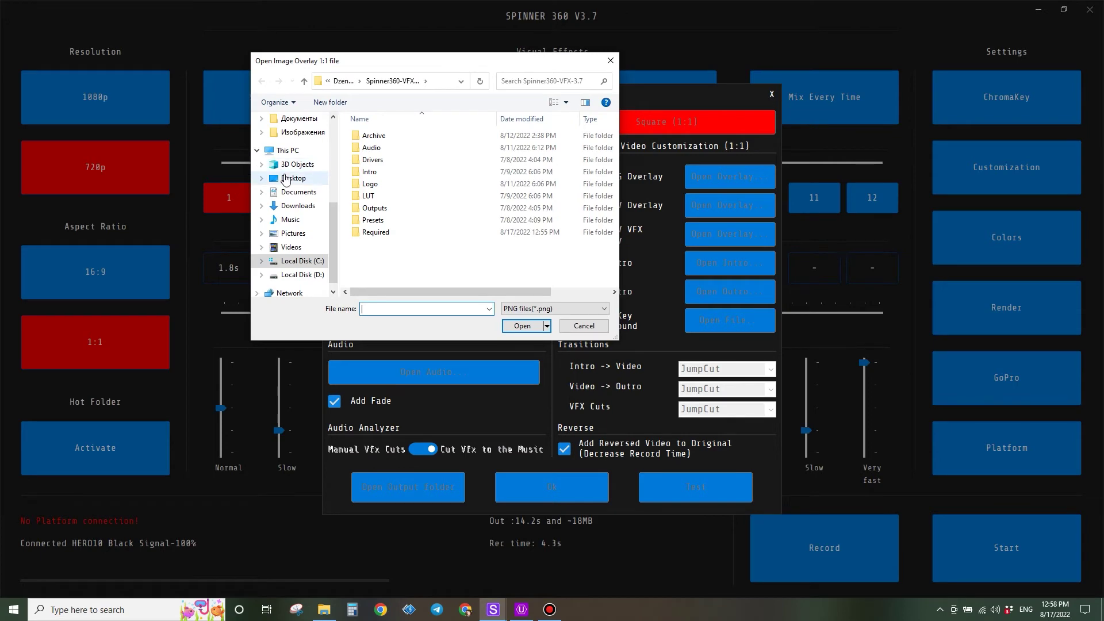
click(293, 178)
scroll(396, 242, down, 1)
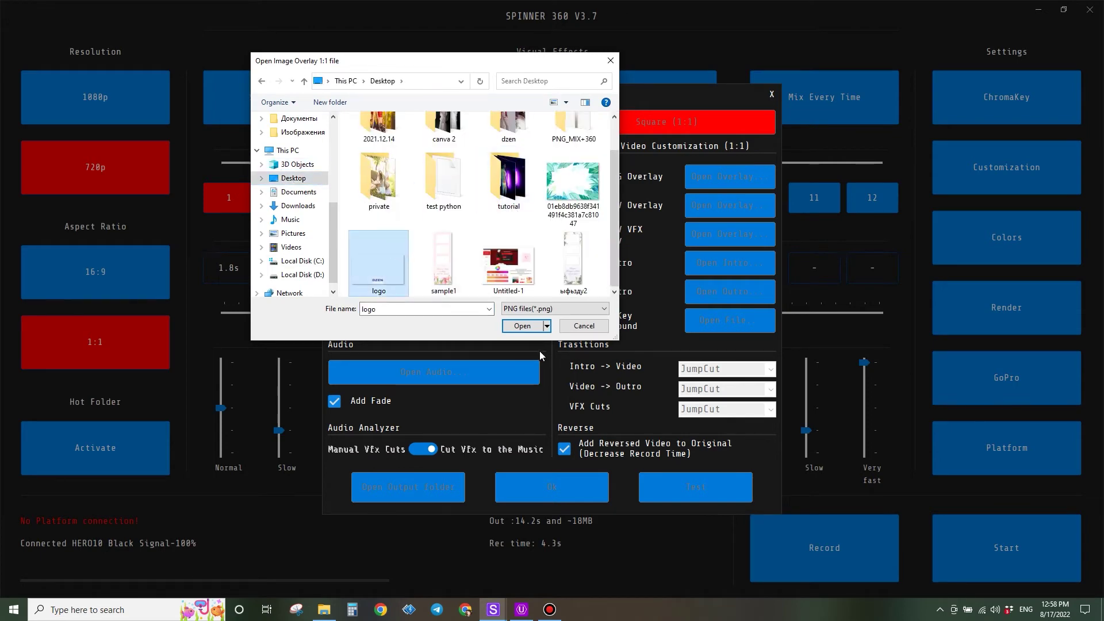
click(523, 327)
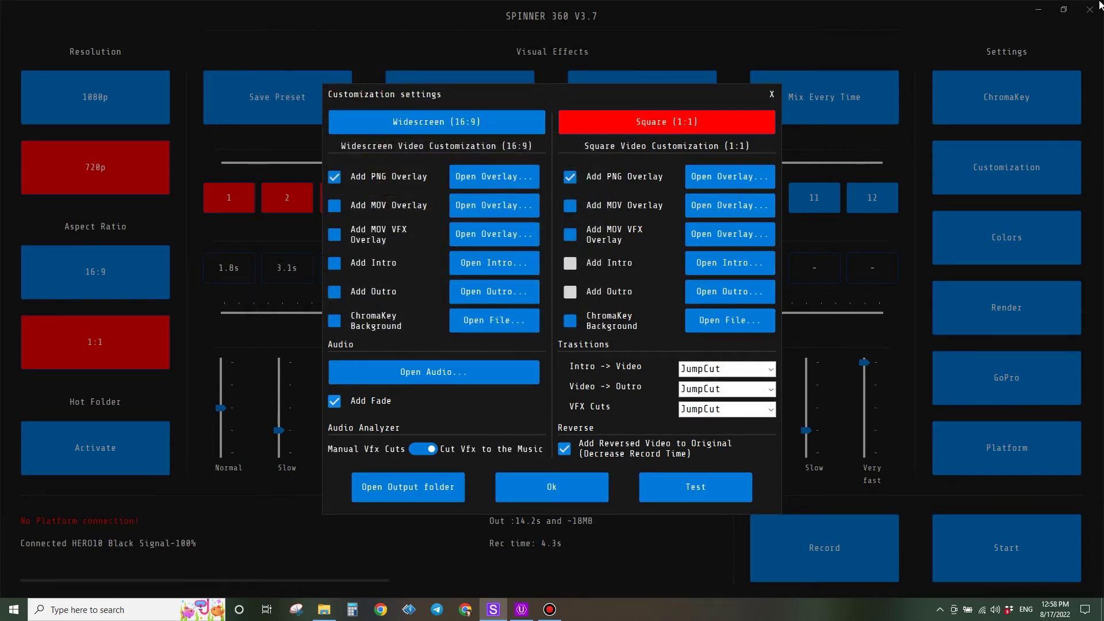
click(572, 492)
click(1039, 9)
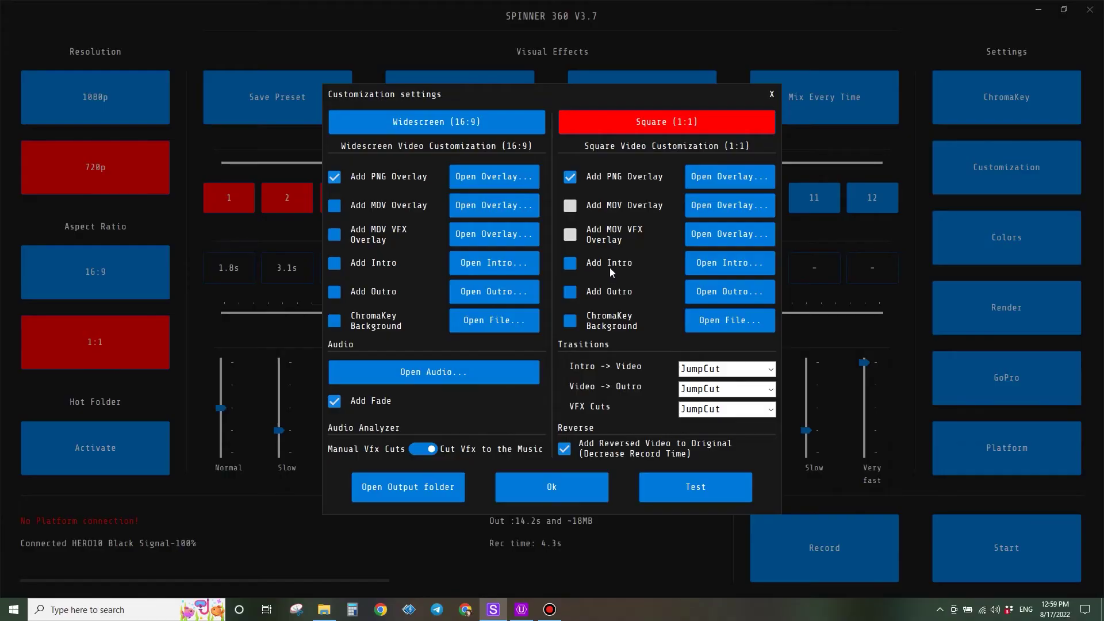
Step: Turn off Add Intro, Add Outro and ChromaKey Background for square videos
click(610, 268)
click(612, 295)
click(611, 321)
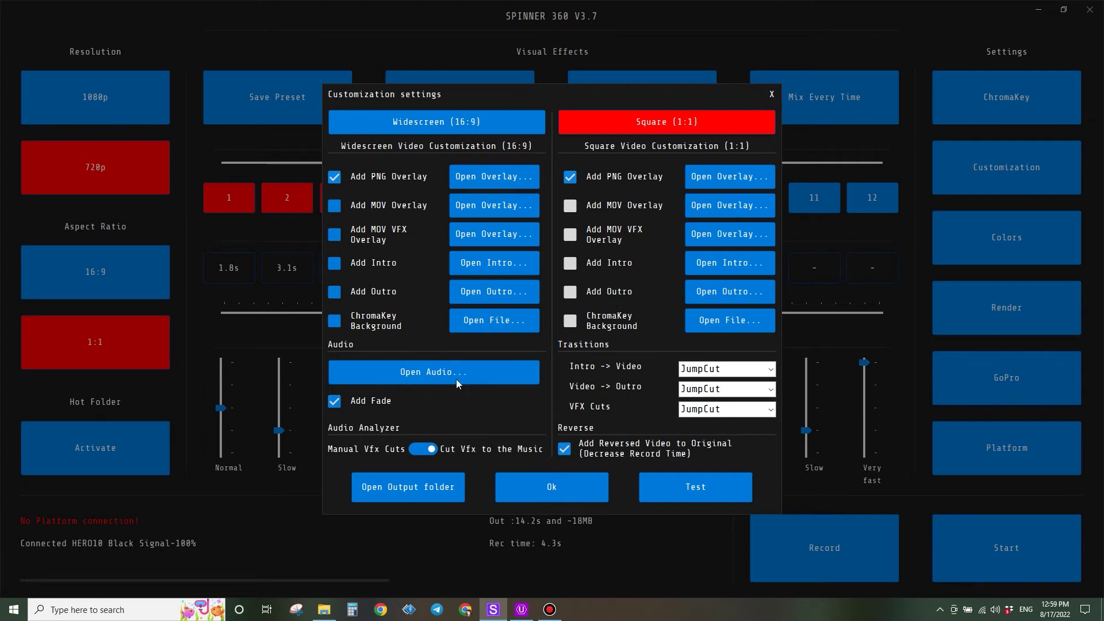
Step: Browse the Documents and Downloads folders for a music file
click(440, 378)
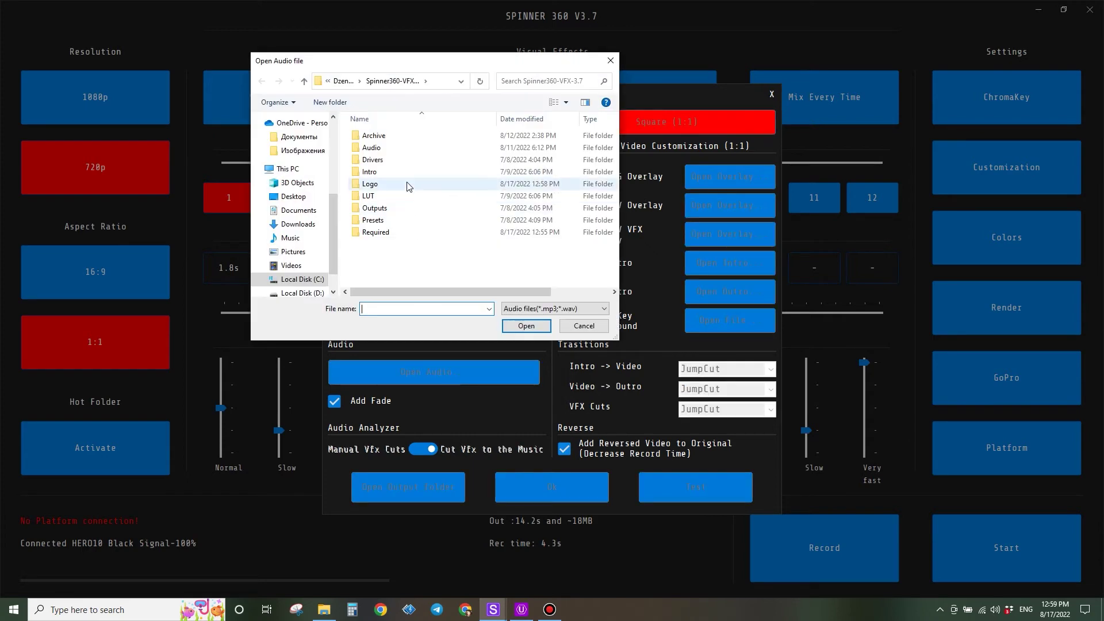
click(288, 210)
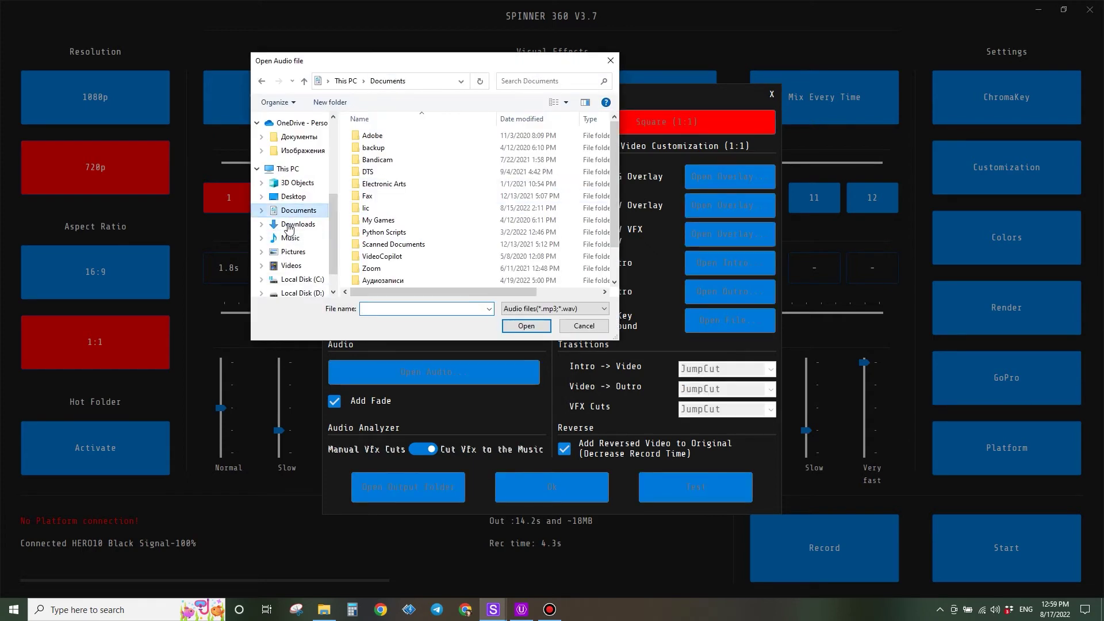
click(291, 225)
scroll(469, 217, right, 3)
scroll(468, 217, left, 3)
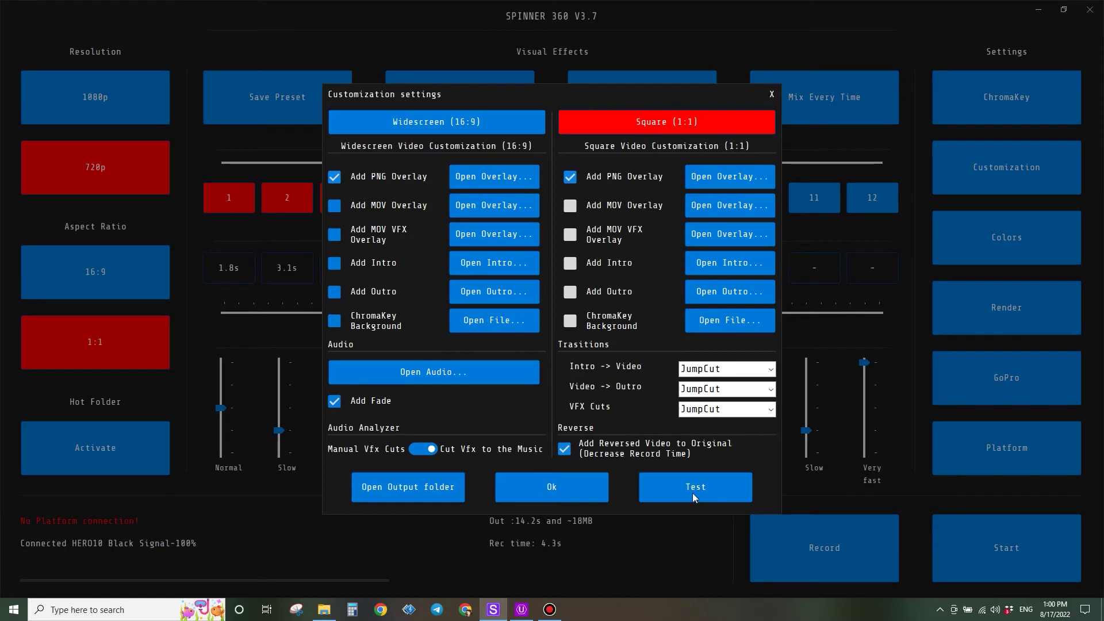
Step: Test-render clip 0001 from the Archive folder
click(685, 488)
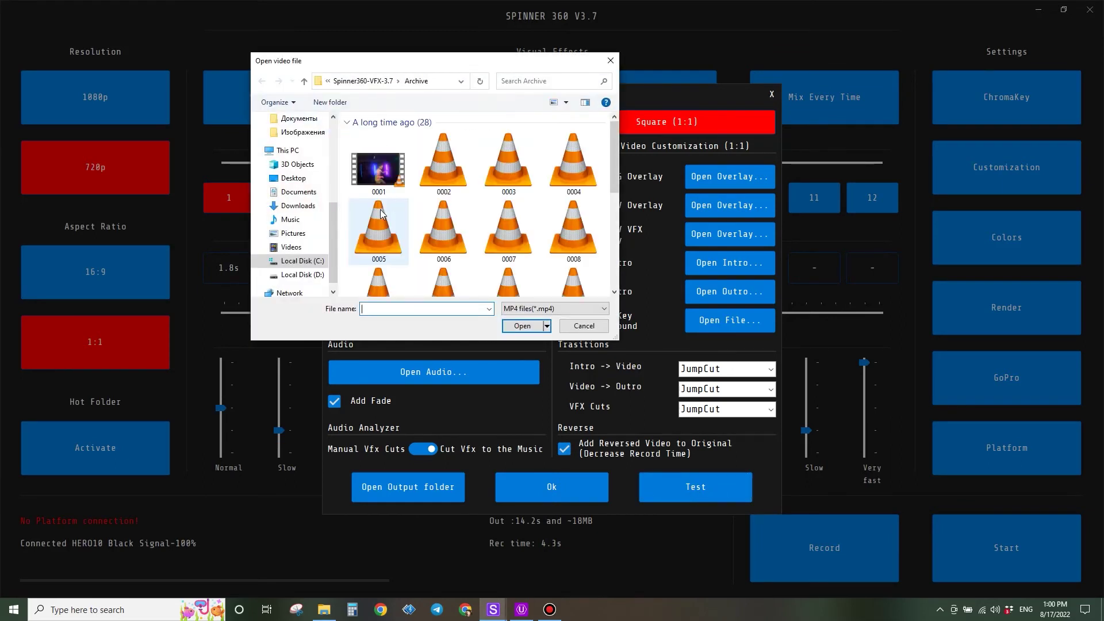
click(377, 169)
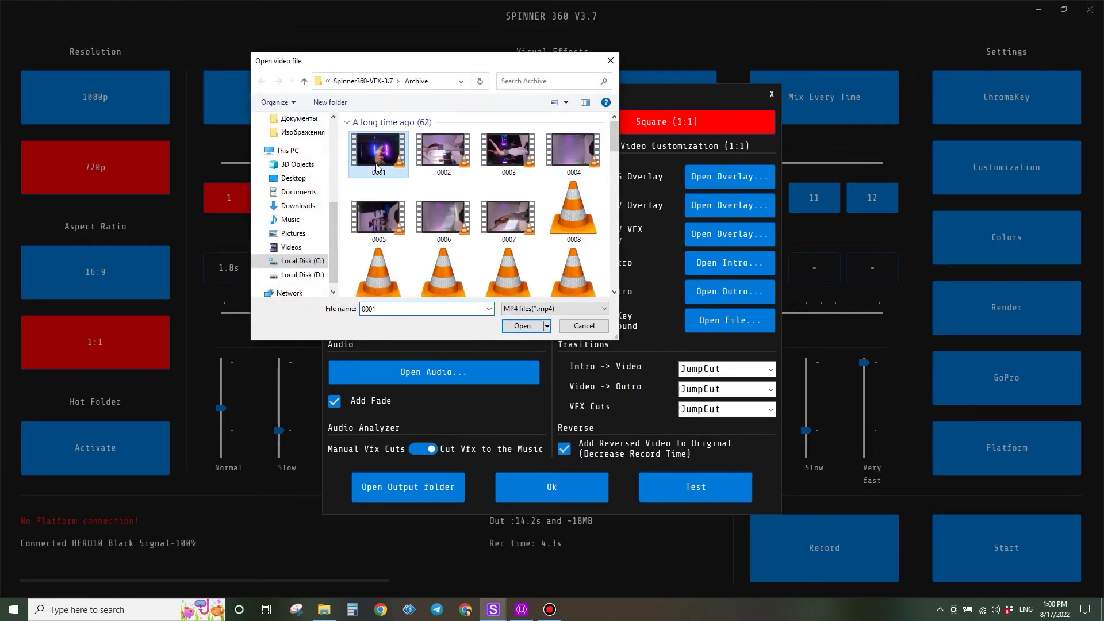
click(521, 326)
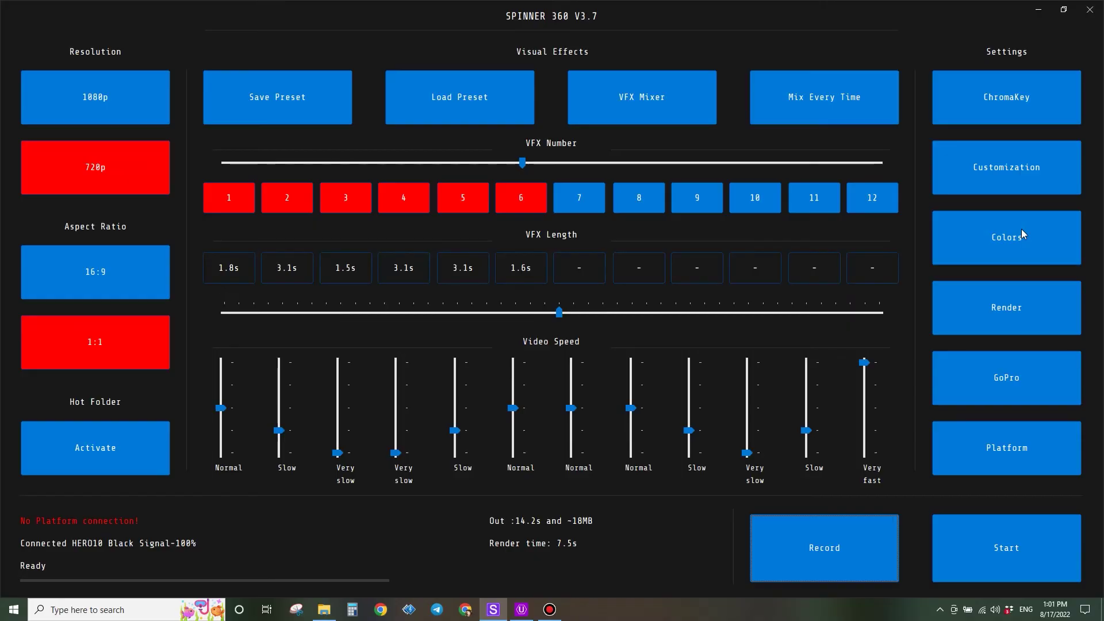
Step: Check colour correction, then set rendering to High Quality, 20MB, Nvidia decoding and encoding
click(1008, 239)
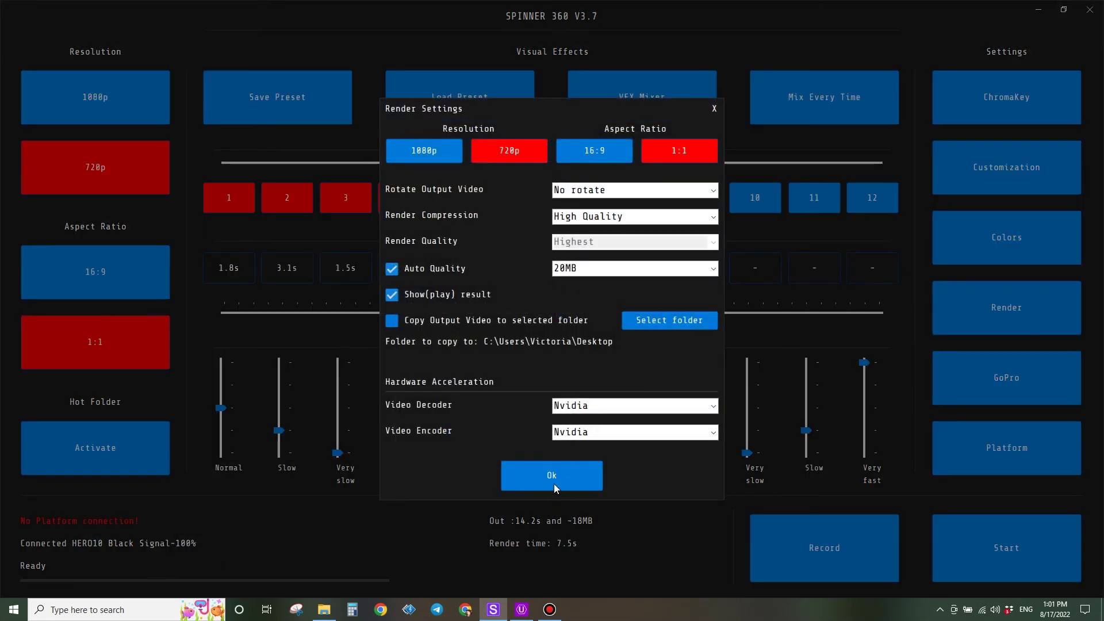
click(554, 483)
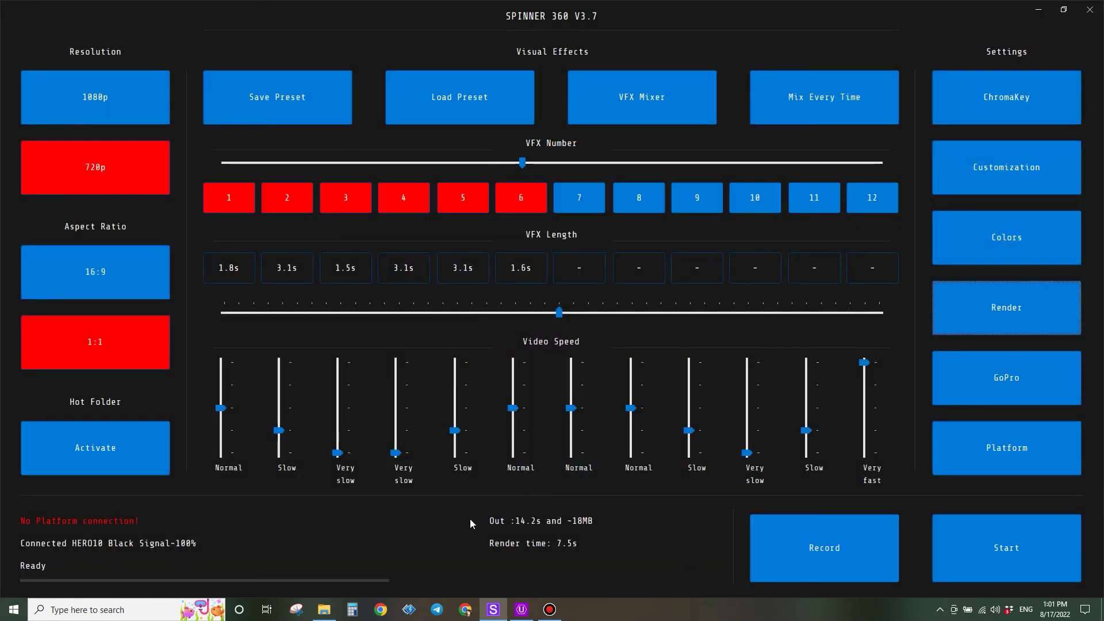